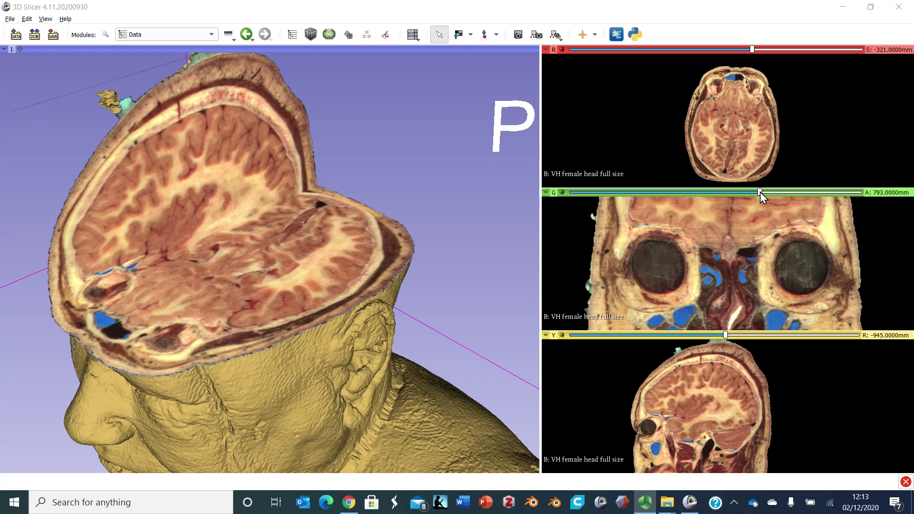
Move the coronal slice back from the eye sockets to about A 672 mm, behind the orbits
drag(758, 192, 748, 192)
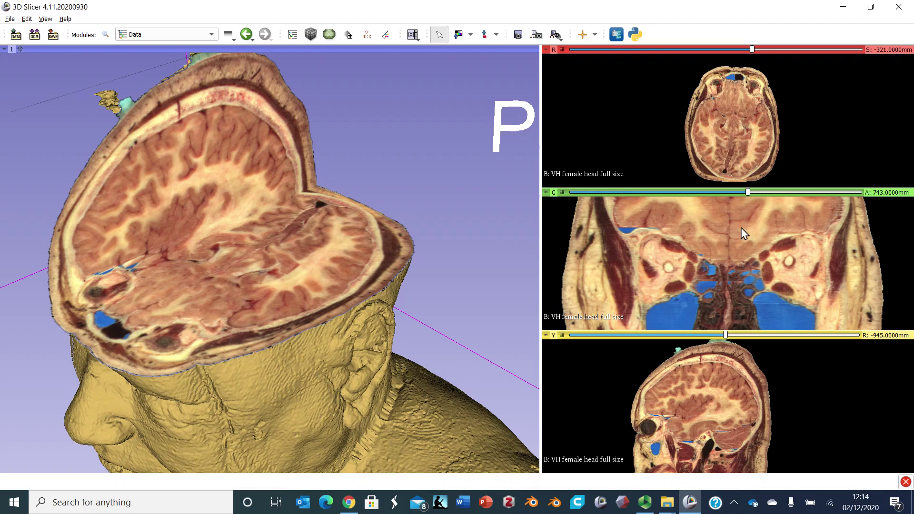
scroll(744, 234, down, 3)
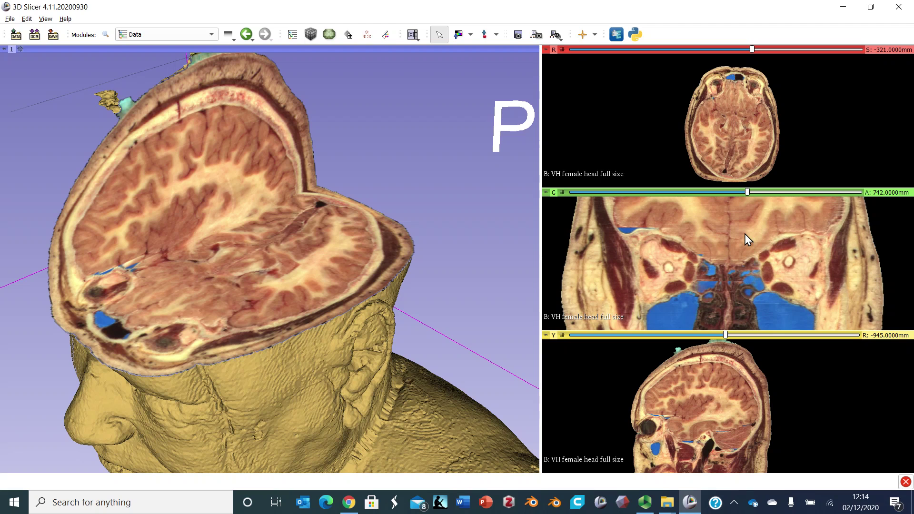
scroll(745, 234, down, 6)
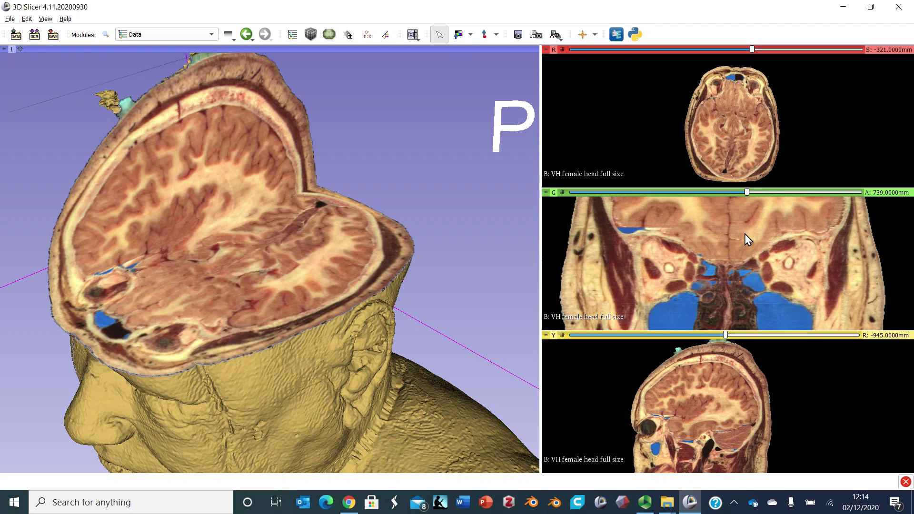
scroll(745, 238, down, 6)
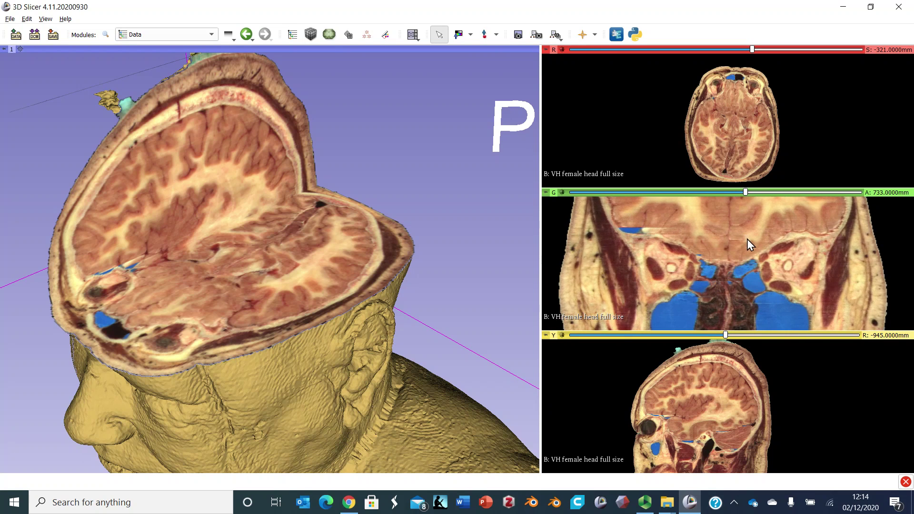
scroll(749, 245, down, 6)
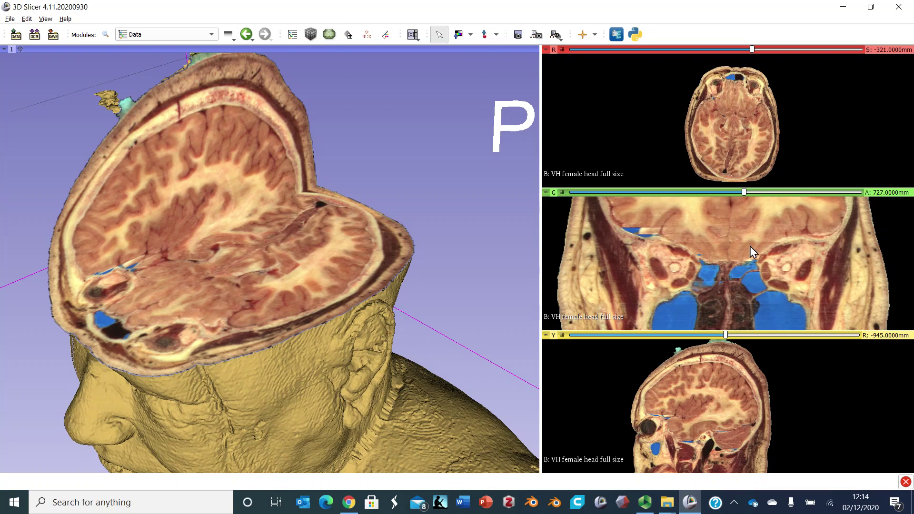
scroll(751, 249, down, 5)
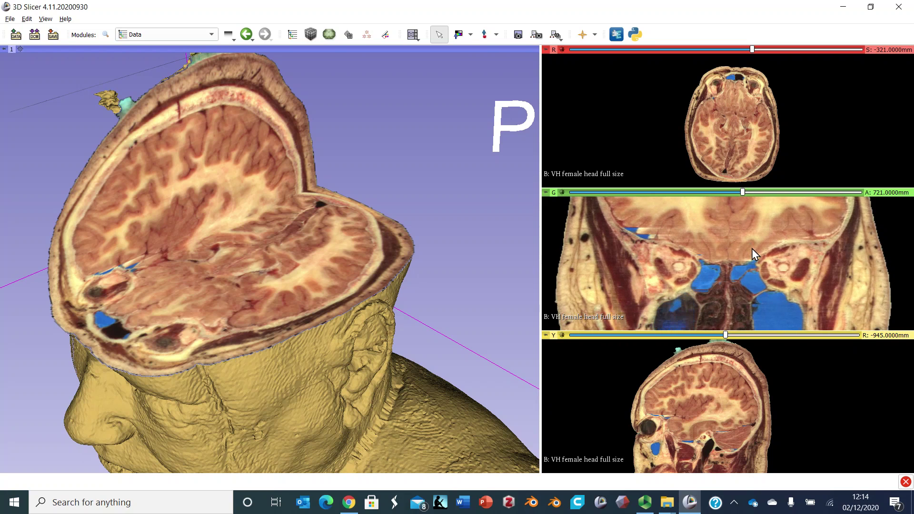
scroll(753, 252, down, 6)
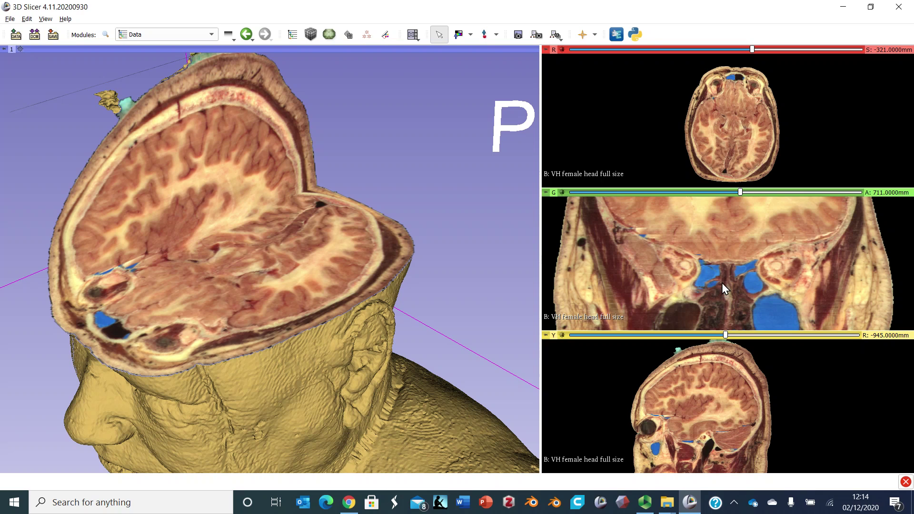
scroll(717, 291, down, 5)
scroll(716, 293, down, 6)
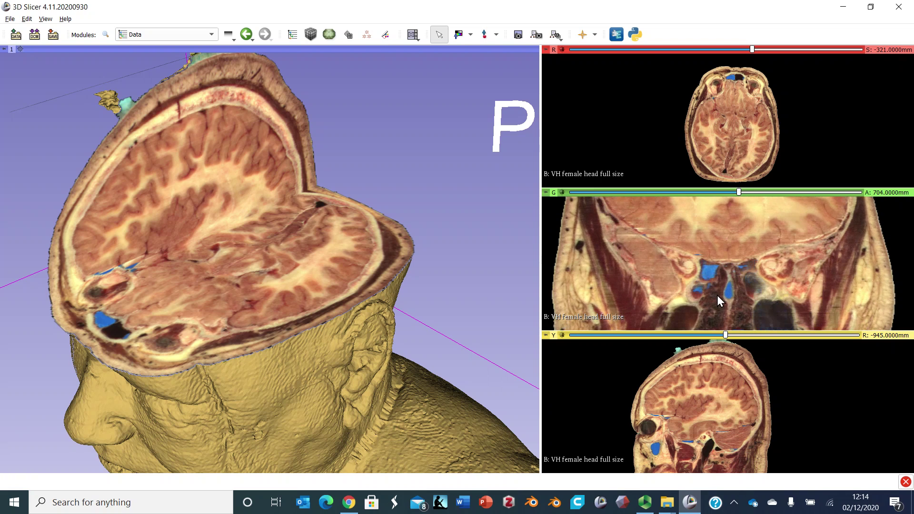
scroll(716, 290, down, 6)
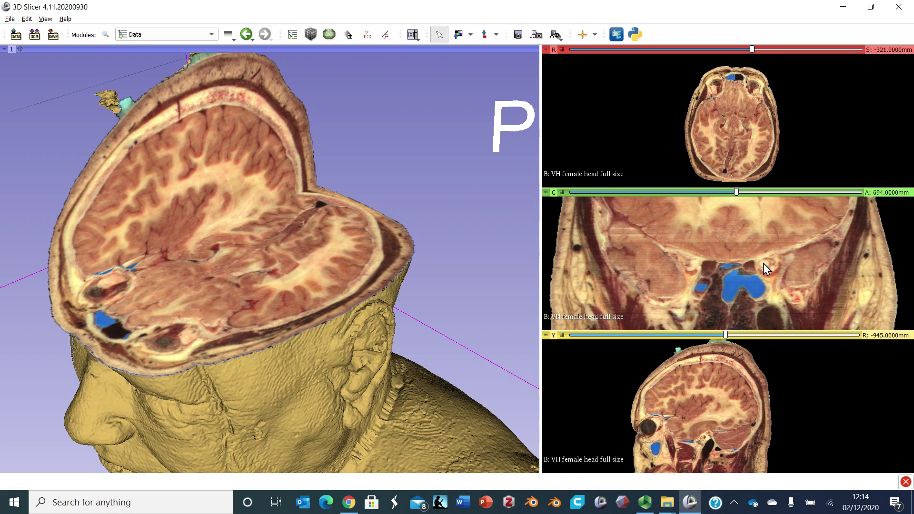
scroll(719, 292, down, 5)
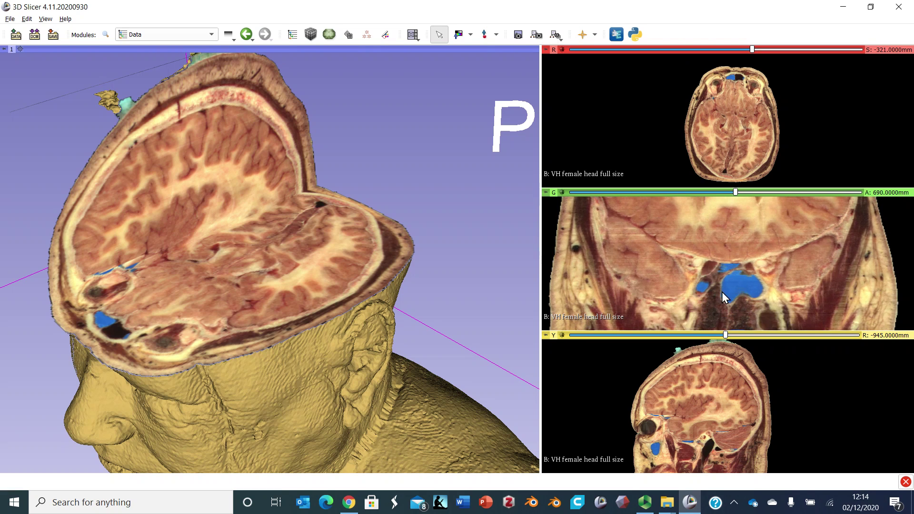
scroll(722, 292, down, 6)
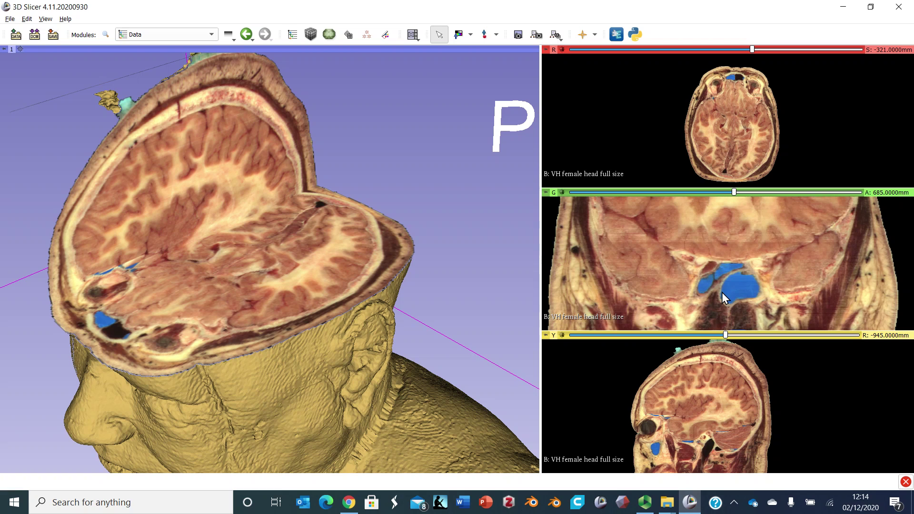
scroll(721, 292, down, 5)
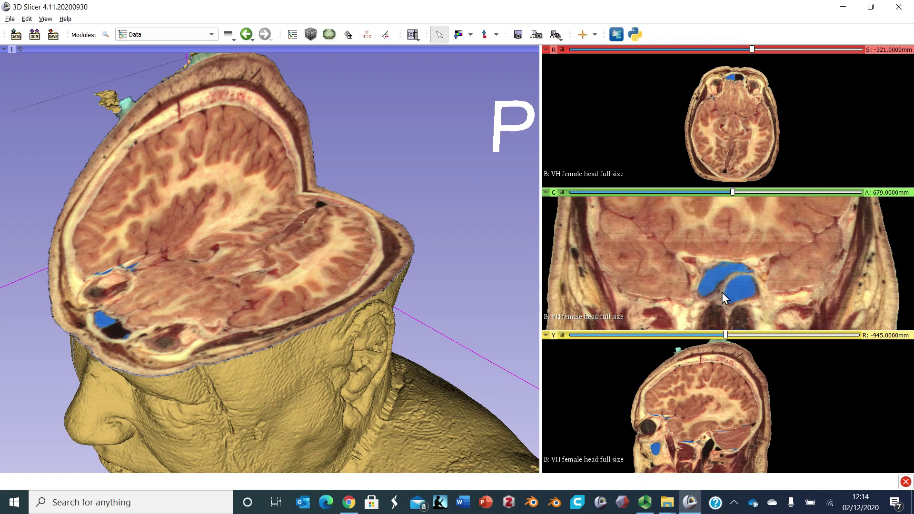
scroll(721, 292, down, 6)
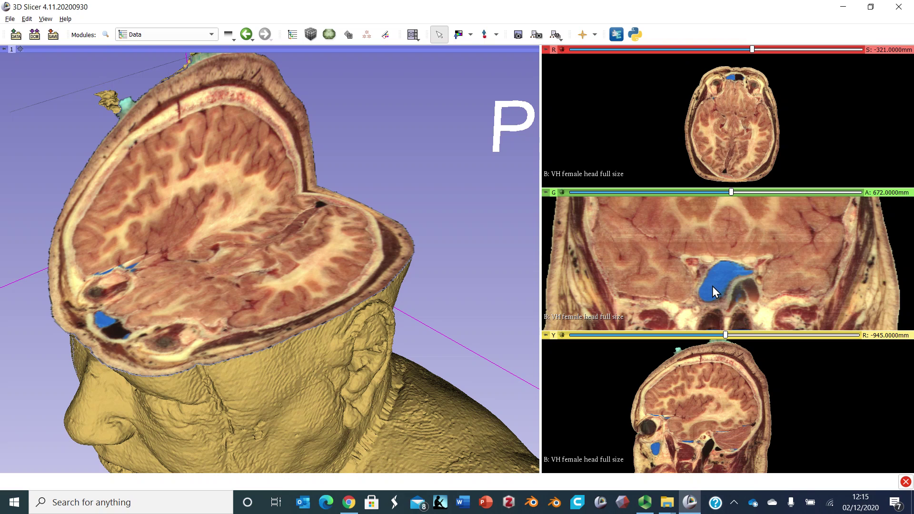
Step the coronal slice back through the brain to about A 582 mm, where the ventricles appear
scroll(712, 288, down, 6)
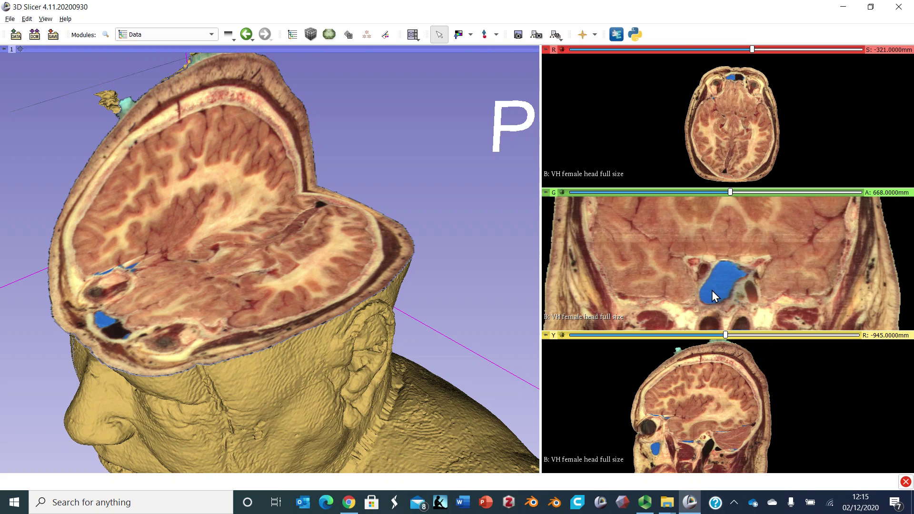
scroll(713, 290, down, 6)
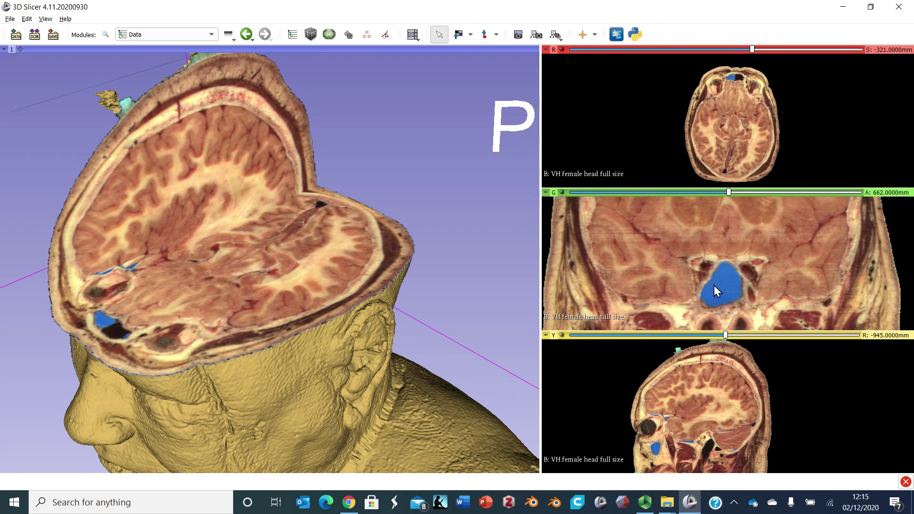
scroll(725, 292, down, 4)
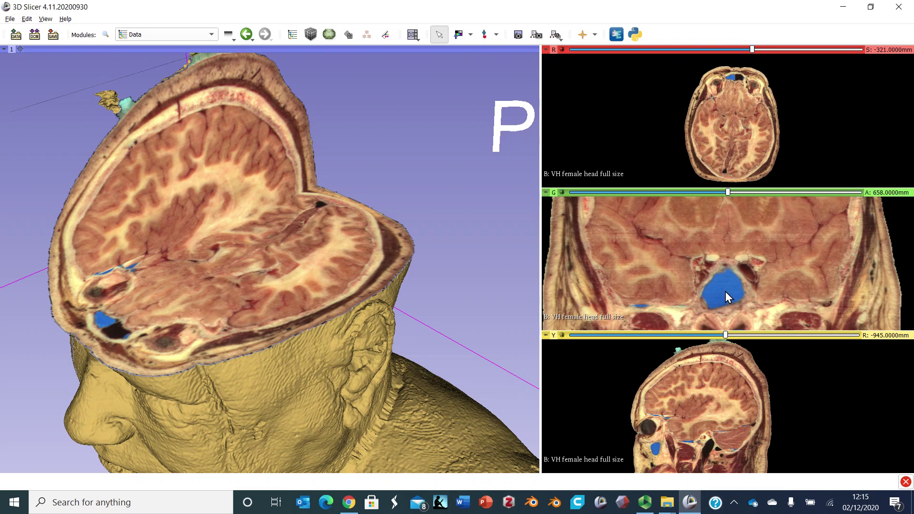
scroll(724, 292, down, 6)
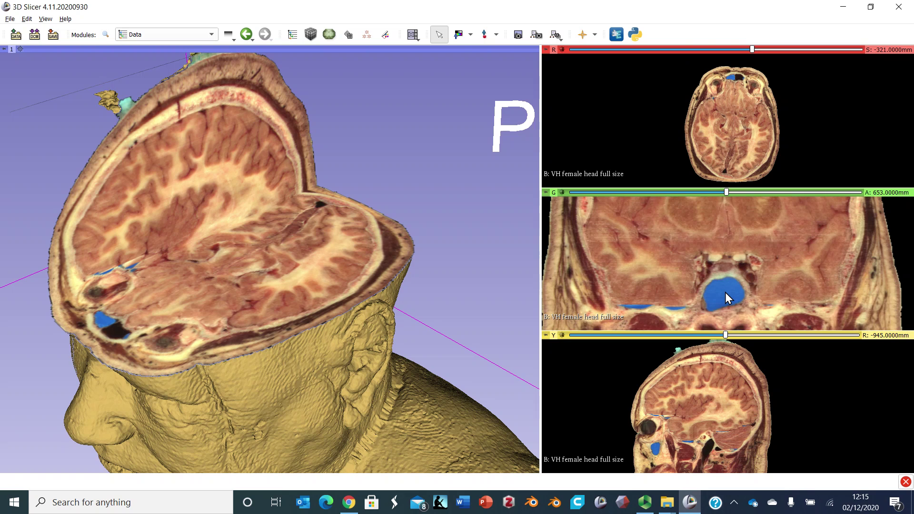
scroll(725, 294, down, 6)
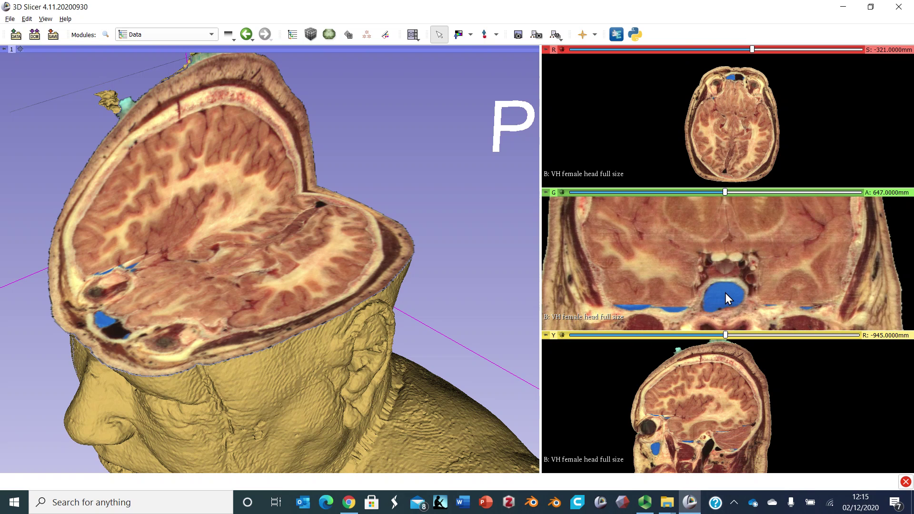
scroll(724, 292, down, 2)
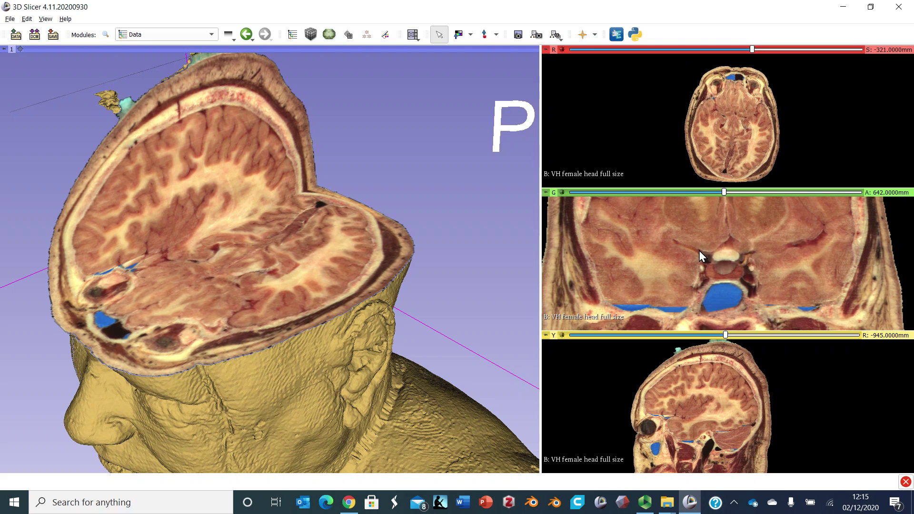
scroll(729, 273, down, 4)
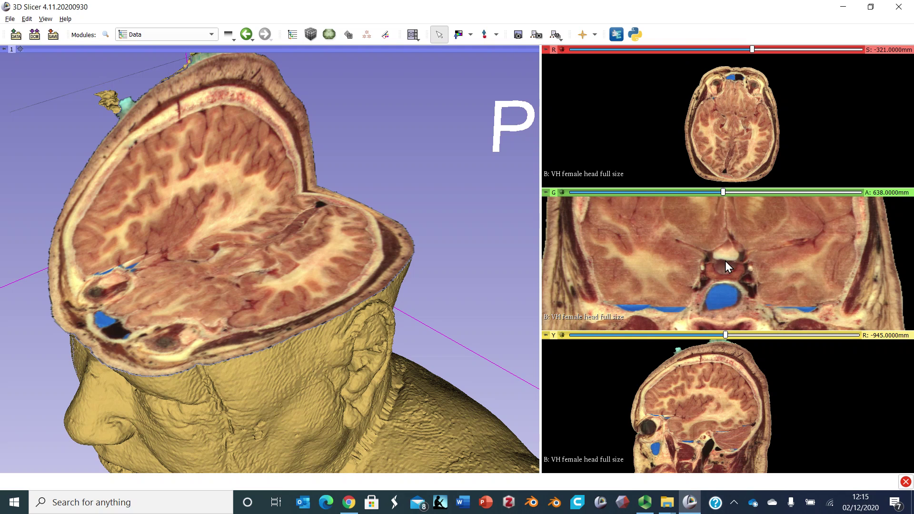
scroll(723, 260, down, 4)
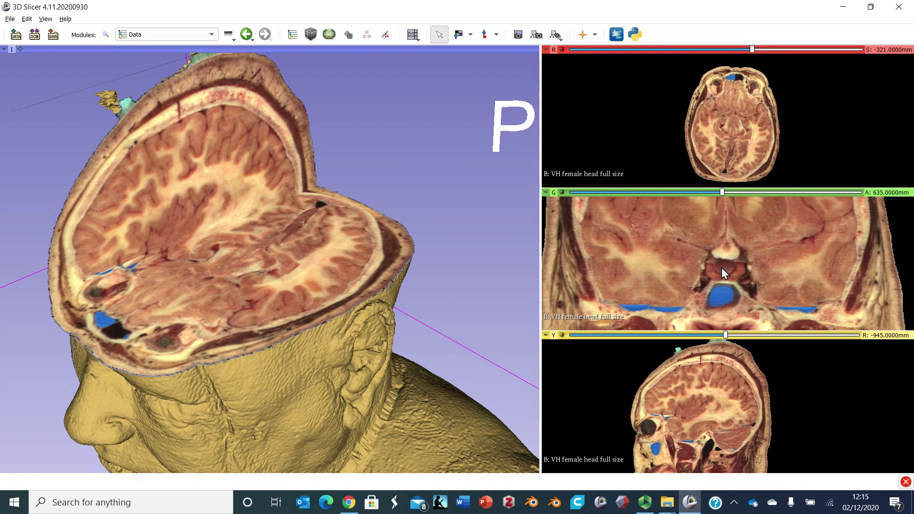
scroll(722, 269, down, 7)
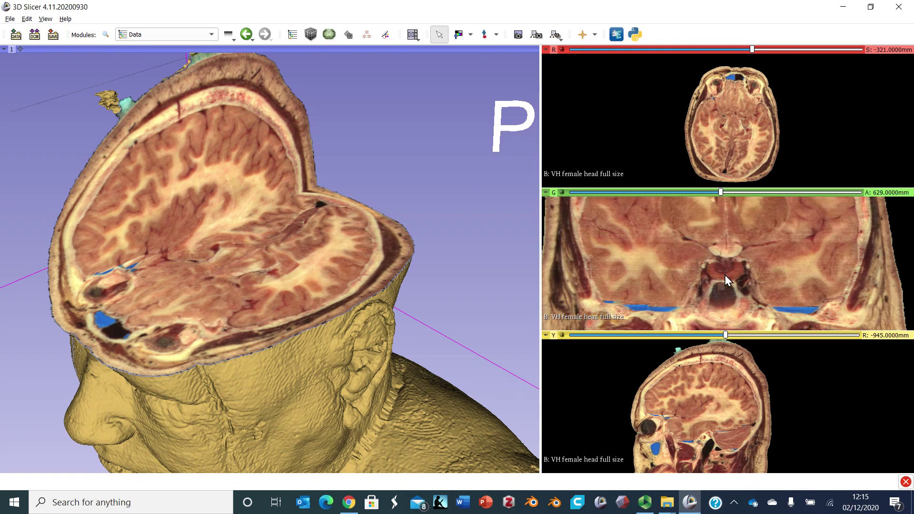
scroll(725, 275, down, 4)
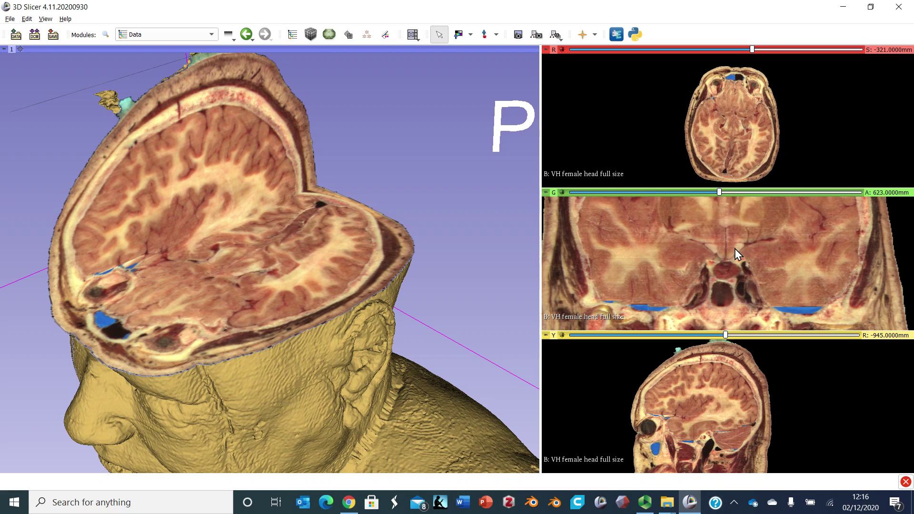
scroll(734, 248, down, 5)
scroll(732, 250, down, 5)
scroll(706, 246, down, 7)
scroll(697, 239, down, 6)
scroll(696, 242, down, 5)
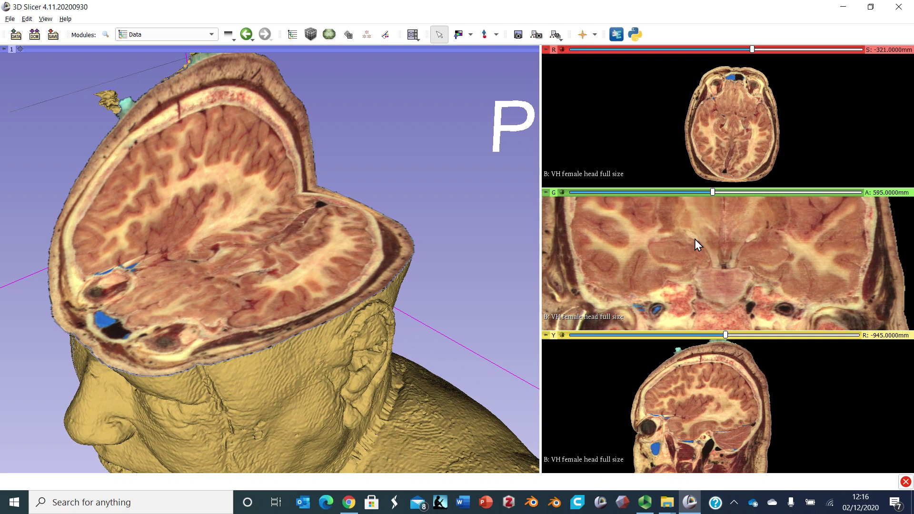
scroll(689, 239, down, 4)
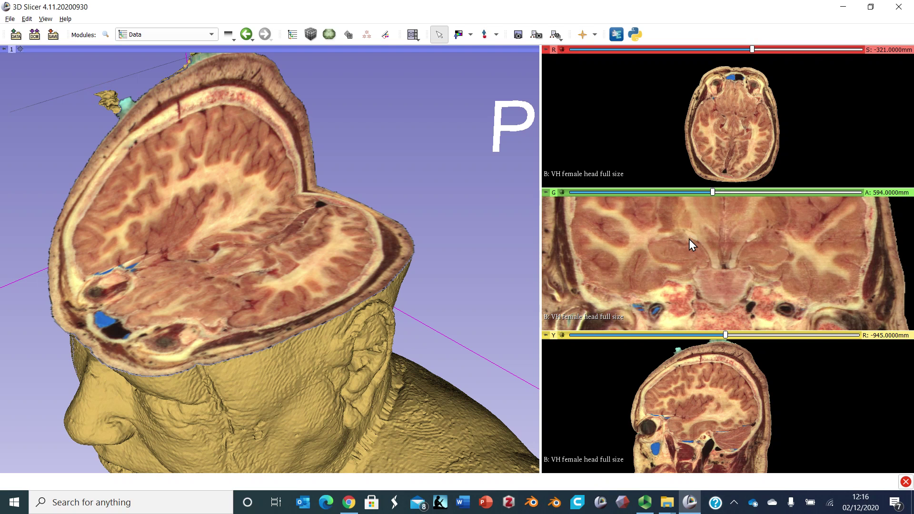
scroll(689, 236, down, 4)
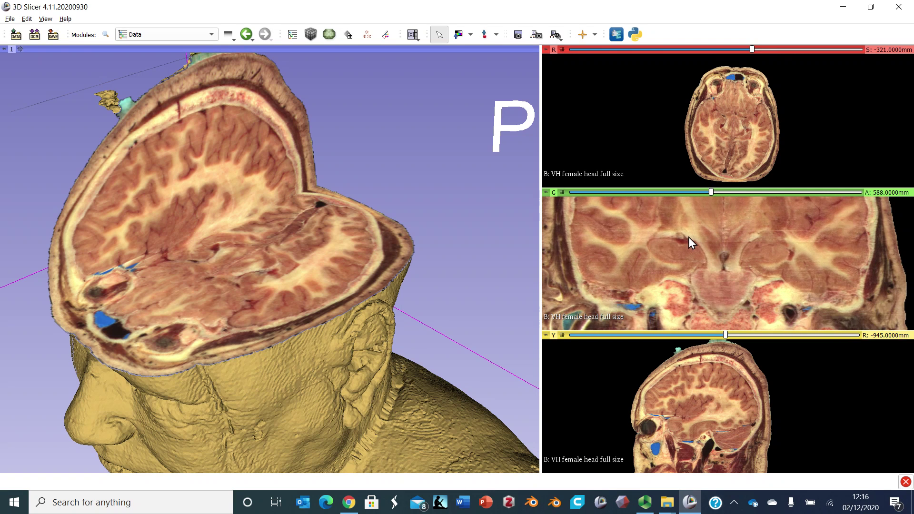
scroll(687, 240, down, 1)
scroll(685, 236, down, 2)
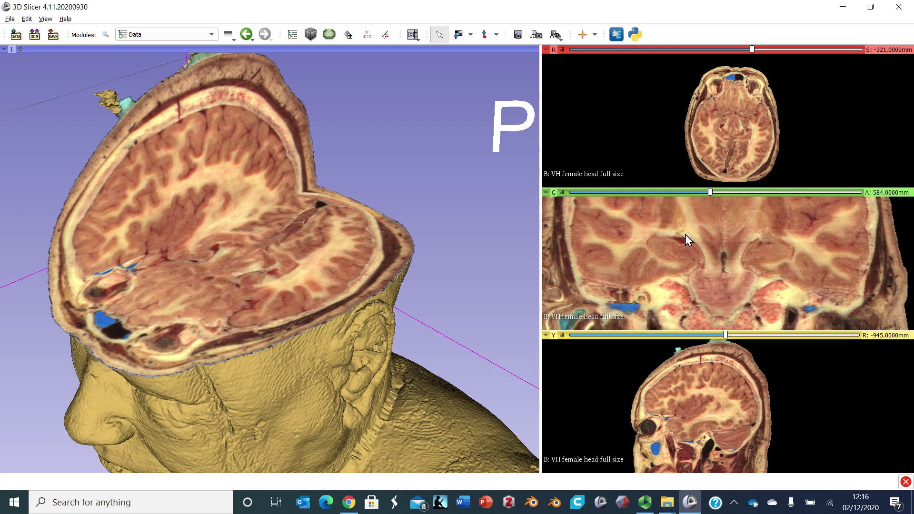
scroll(692, 234, down, 2)
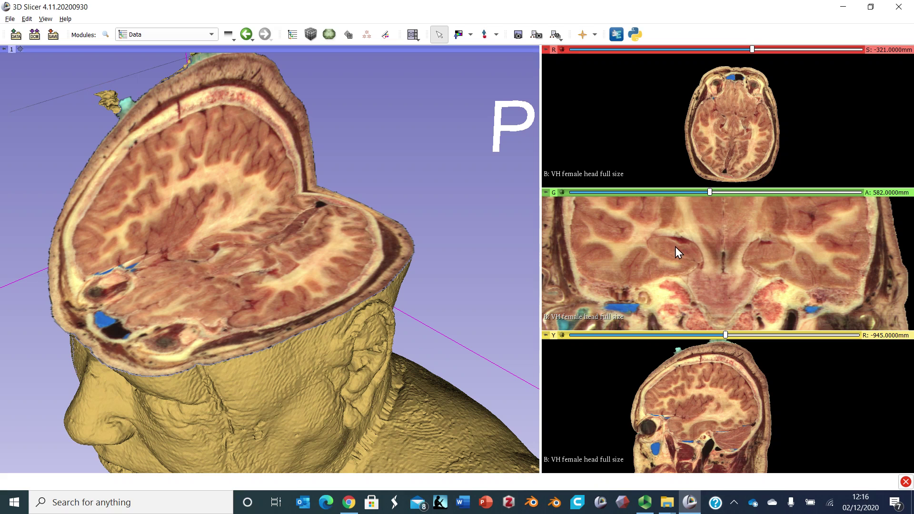
Bring the coronal slice forward to A 623 mm with the yellow optic nerve model visible
drag(710, 193, 720, 195)
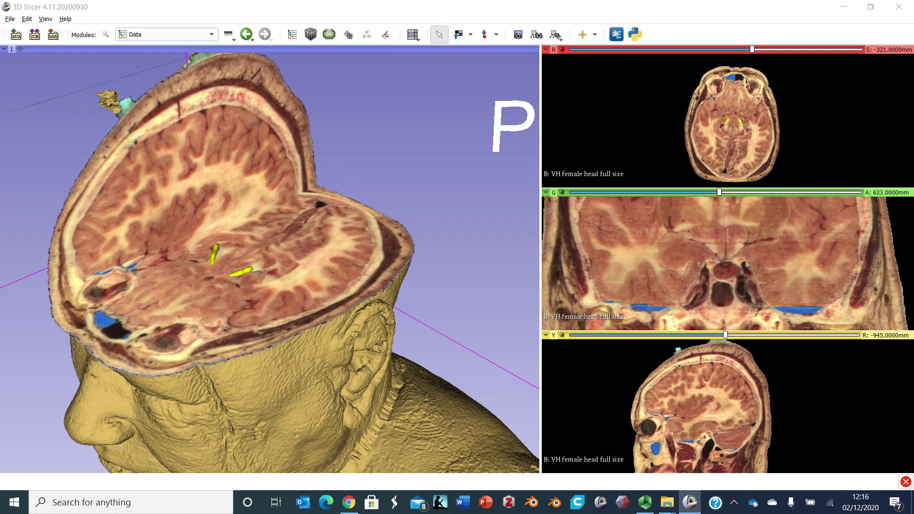
Zoom in, lower the axial slice through the optic nerves, and rotate to see the cut head and eyes
scroll(221, 244, up, 5)
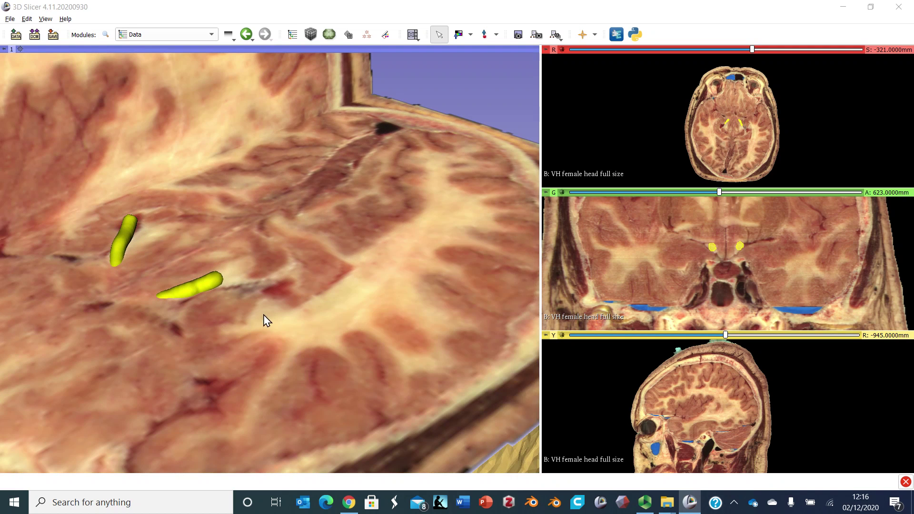
drag(750, 51, 736, 54)
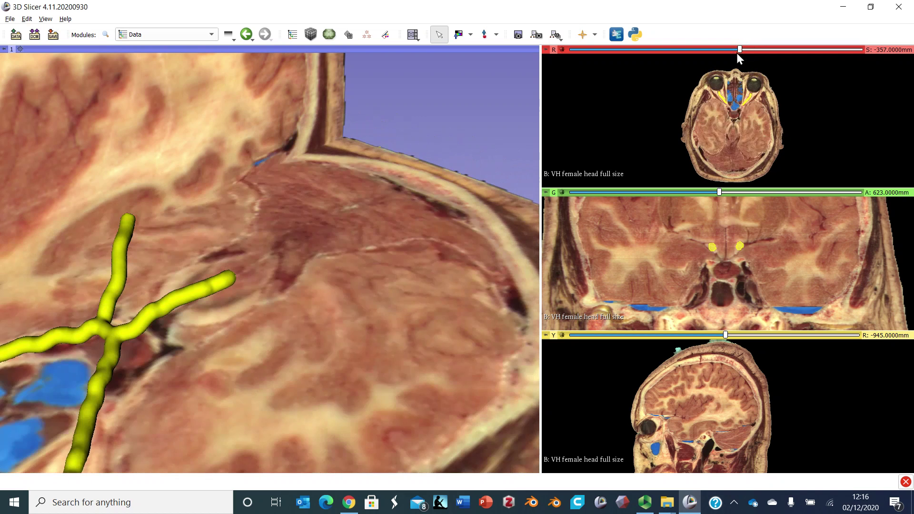
drag(272, 326, 279, 301)
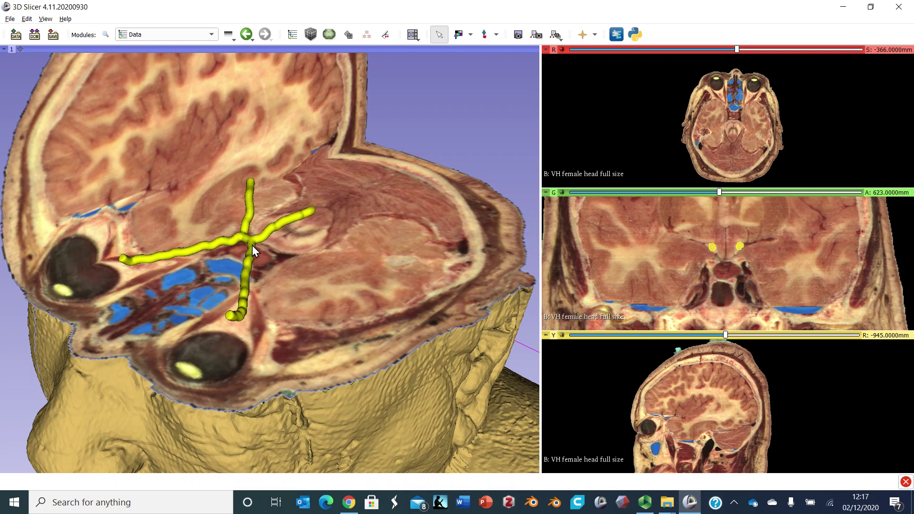
scroll(337, 233, up, 6)
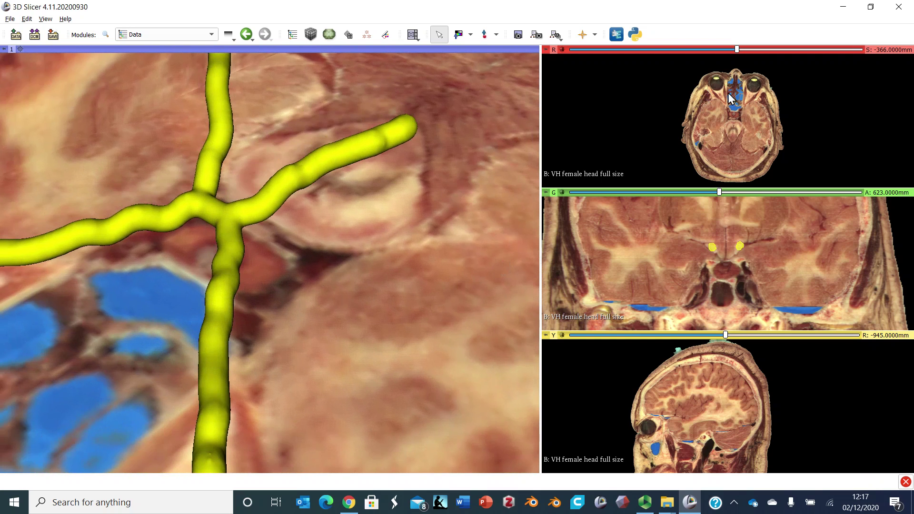
ctrl+scroll(731, 125, up, 3)
Raise the axial slice to about S -317 mm and tilt the 3D view toward the optic chiasm
drag(738, 51, 747, 56)
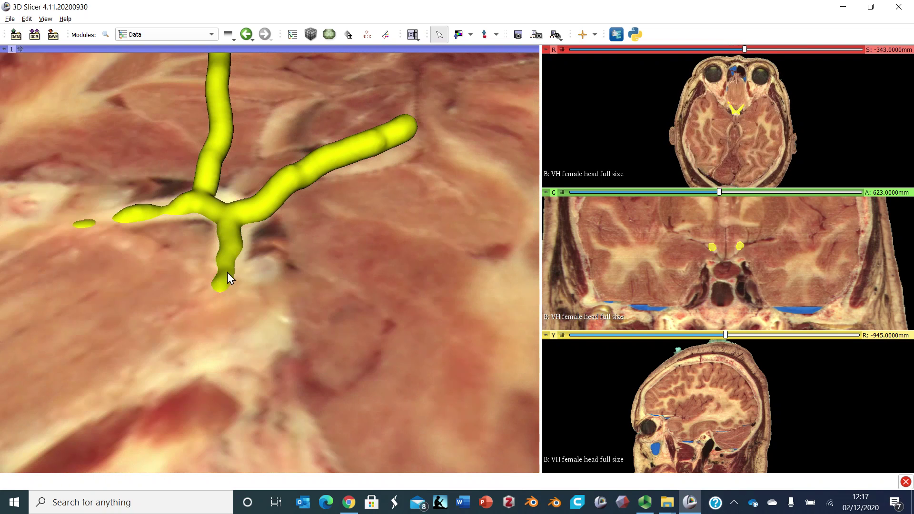
scroll(352, 309, down, 3)
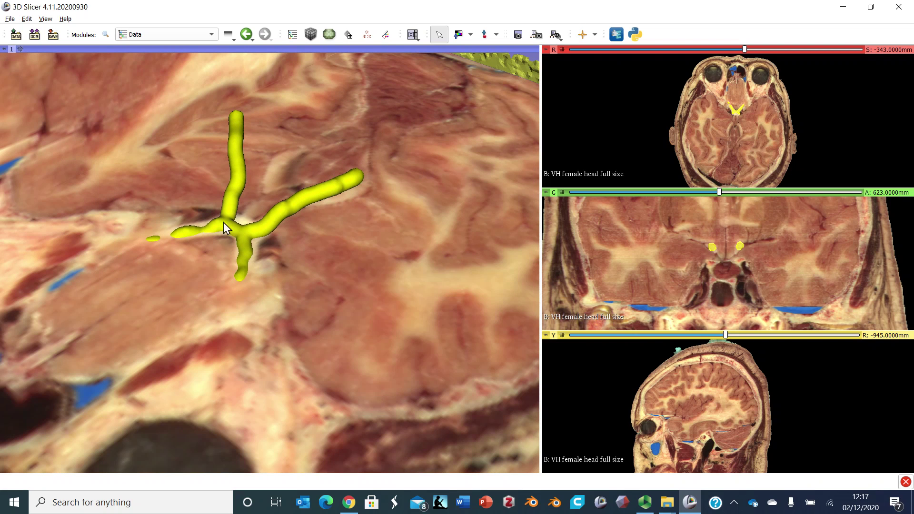
drag(377, 273, 372, 328)
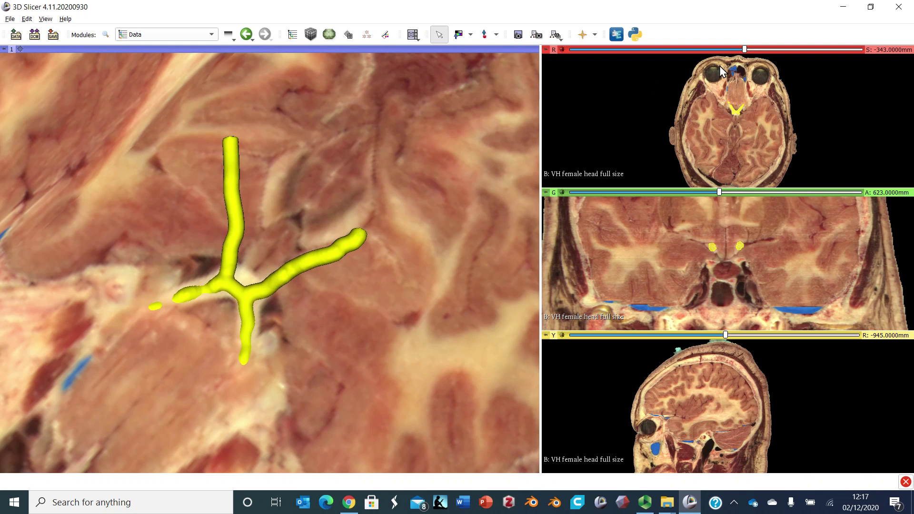
drag(744, 48, 752, 57)
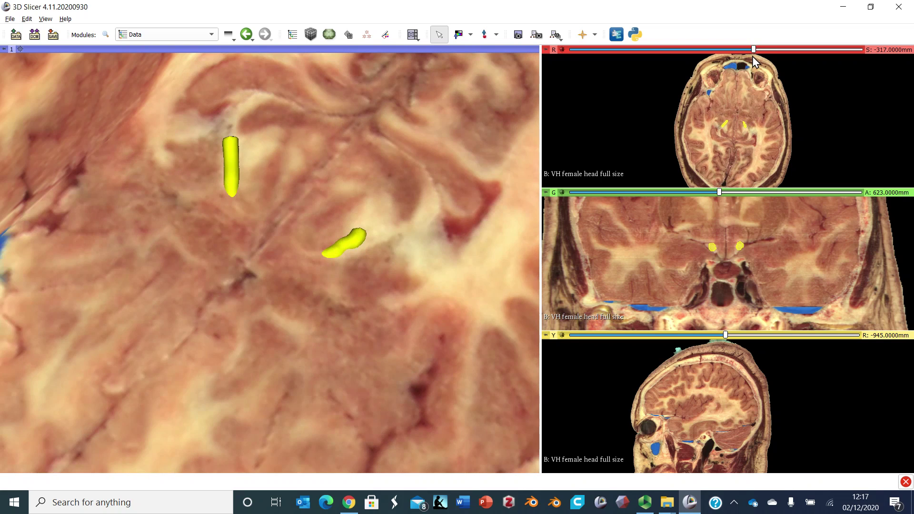